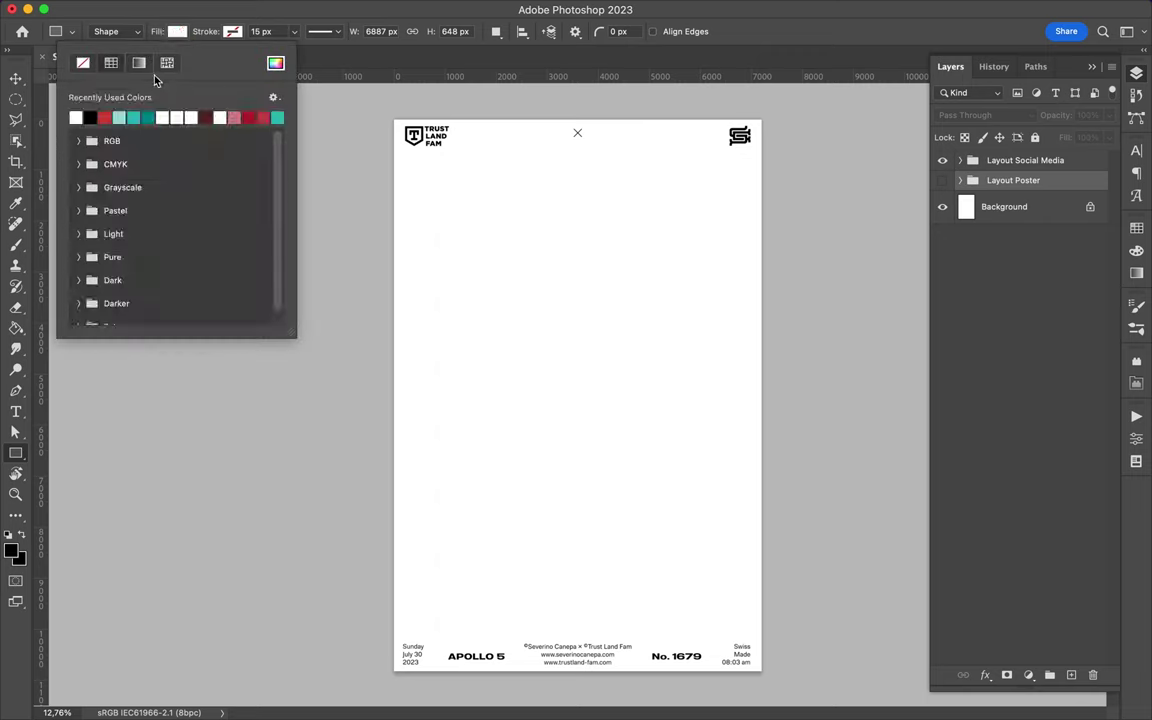
Draw the frame rectangle inside the poster with a 75 px black outline
drag(421, 165, 740, 628)
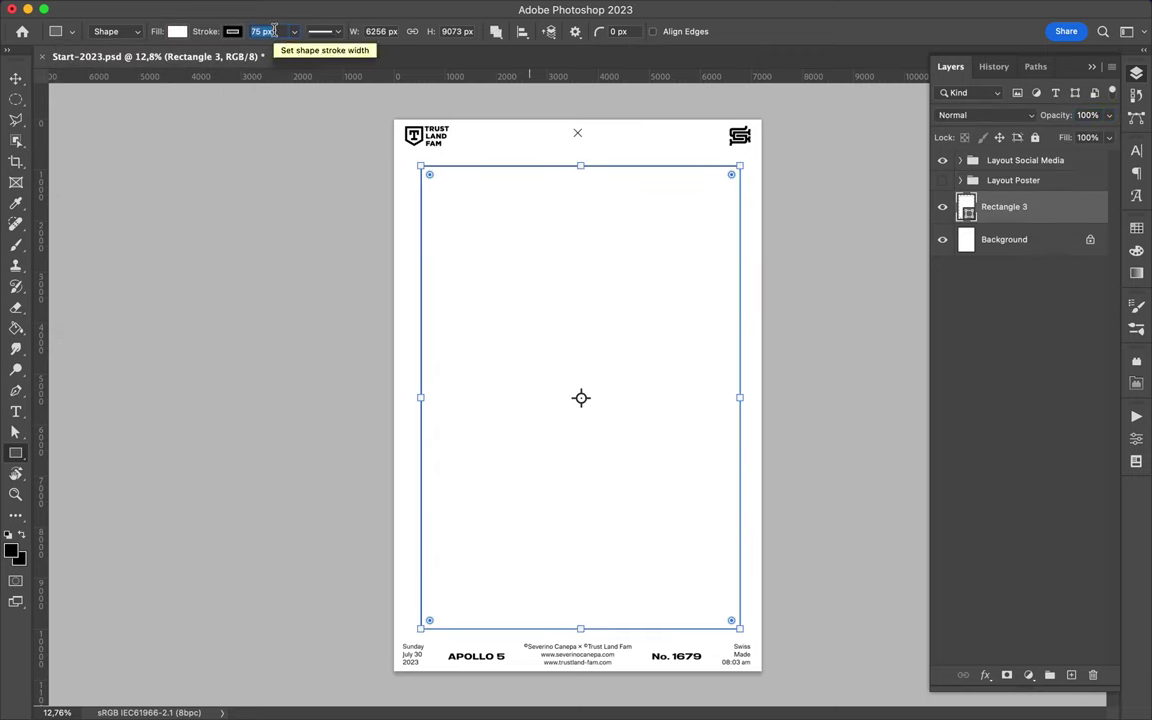
key(Return)
key(v)
Centre the frame on the canvas and nudge it slightly upward
click(525, 31)
click(560, 172)
click(481, 121)
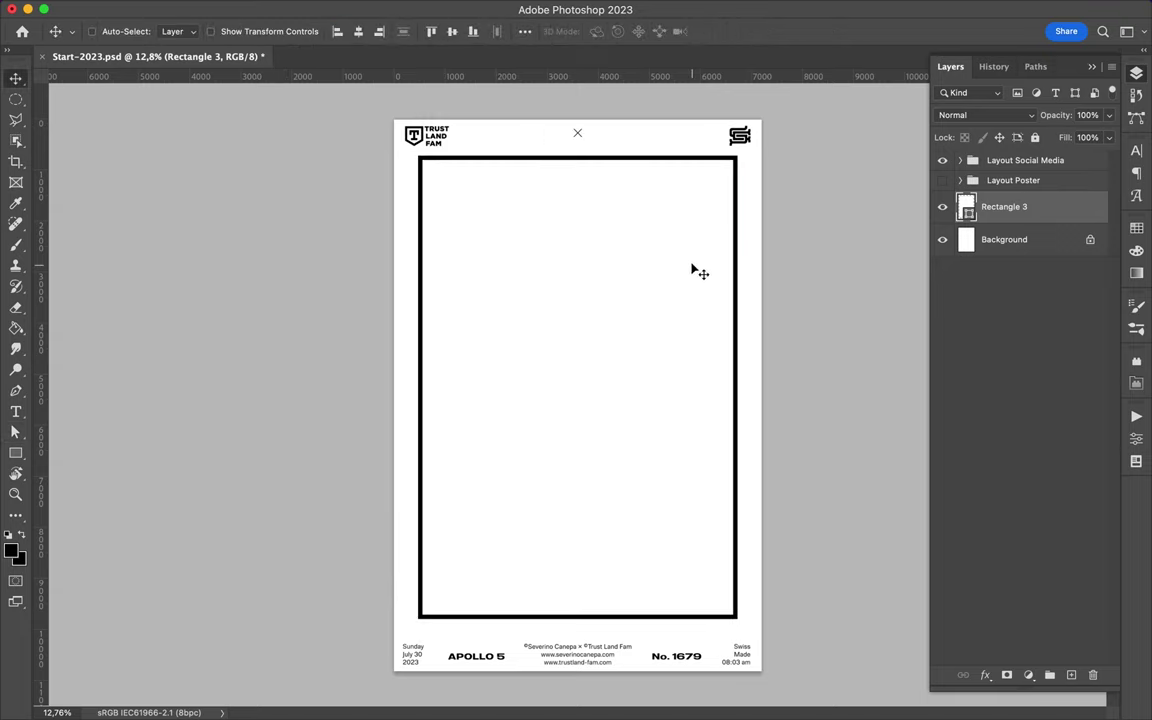
drag(692, 266, 692, 263)
right_click(16, 452)
click(69, 465)
Draw a flat ellipse in the frame and place a narrower copy near the frame bottom
mouse_move(539, 289)
mouse_down()
mouse_move(704, 330)
mouse_move(591, 255)
mouse_move(601, 272)
mouse_up()
key(v)
drag(1005, 206, 1005, 250)
mouse_move(628, 268)
alt+mouse_down()
mouse_move(640, 530)
mouse_move(523, 540)
alt+mouse_up()
key(Return)
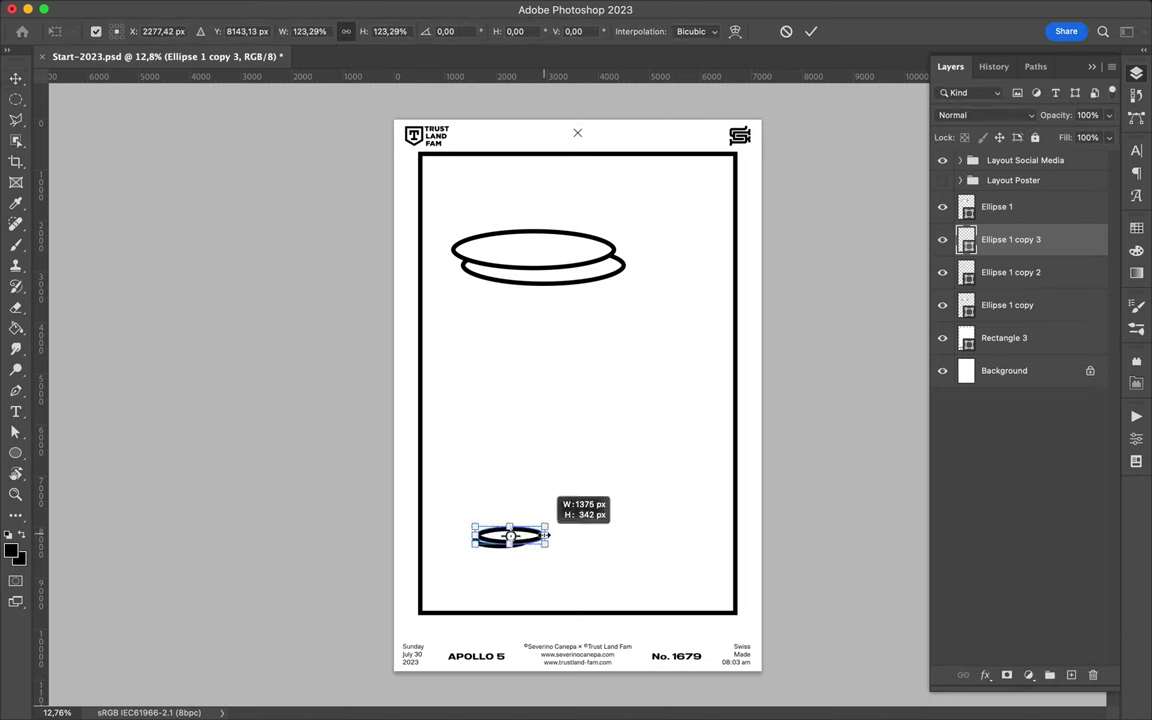
Nudge the small bottom ellipse into place and resize successive ellipse copies
mouse_move(523, 540)
mouse_down()
mouse_move(508, 528)
mouse_move(510, 502)
mouse_move(529, 518)
mouse_move(515, 496)
mouse_move(541, 503)
mouse_move(524, 491)
mouse_move(506, 503)
mouse_move(523, 501)
mouse_move(478, 470)
mouse_move(553, 481)
mouse_move(572, 466)
mouse_move(524, 462)
mouse_move(614, 427)
mouse_move(565, 450)
mouse_move(534, 440)
mouse_move(550, 436)
mouse_up()
key(ctrl+t)
key(Return)
key(ctrl+t)
key(Return)
key(ctrl+t)
key(Return)
key(ctrl+t)
key(Return)
Enlarge further ellipse copies and stack another larger copy up and to the right
key(ctrl+t)
key(Return)
key(ctrl+t)
key(Return)
key(ctrl+t)
key(Return)
key(ctrl+t)
key(Return)
mouse_move(550, 436)
alt+mouse_down()
mouse_move(648, 406)
mouse_move(571, 411)
mouse_move(585, 408)
alt+mouse_up()
key(ctrl+t)
key(Return)
Stack and enlarge more ellipse copies higher up, widening the funnel toward the top
alt+drag(585, 408, 609, 393)
key(ctrl+t)
drag(494, 365, 490, 361)
key(Return)
mouse_move(582, 391)
alt+mouse_down()
mouse_move(597, 391)
mouse_move(550, 373)
mouse_move(571, 350)
alt+mouse_up()
key(ctrl+t)
mouse_move(484, 332)
mouse_down()
mouse_move(522, 334)
mouse_move(502, 357)
mouse_move(648, 338)
mouse_move(648, 325)
mouse_move(620, 311)
mouse_up()
key(Return)
key(ctrl+t)
key(Return)
key(ctrl+t)
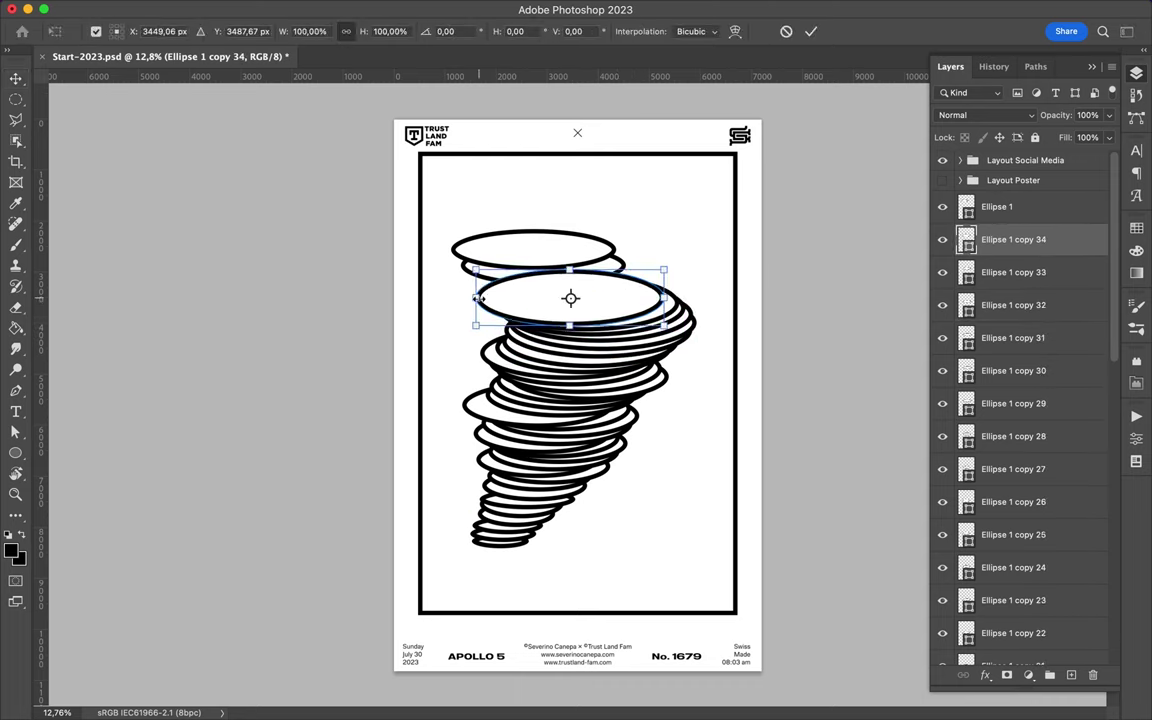
key(Return)
ctrl+click(530, 255)
Delete the original Ellipse 1 and stack more copies upward and to the left
key(Delete)
mouse_move(607, 290)
mouse_down()
mouse_move(617, 296)
mouse_move(532, 285)
mouse_move(583, 271)
mouse_up()
mouse_move(583, 271)
alt+mouse_down()
mouse_move(535, 231)
mouse_move(581, 262)
alt+mouse_up()
key(ctrl+t)
drag(630, 219, 638, 215)
key(Return)
Add and scale ellipse copies 43 and 44 up and right, flattening copy 44
alt+drag(560, 250, 578, 235)
key(ctrl+t)
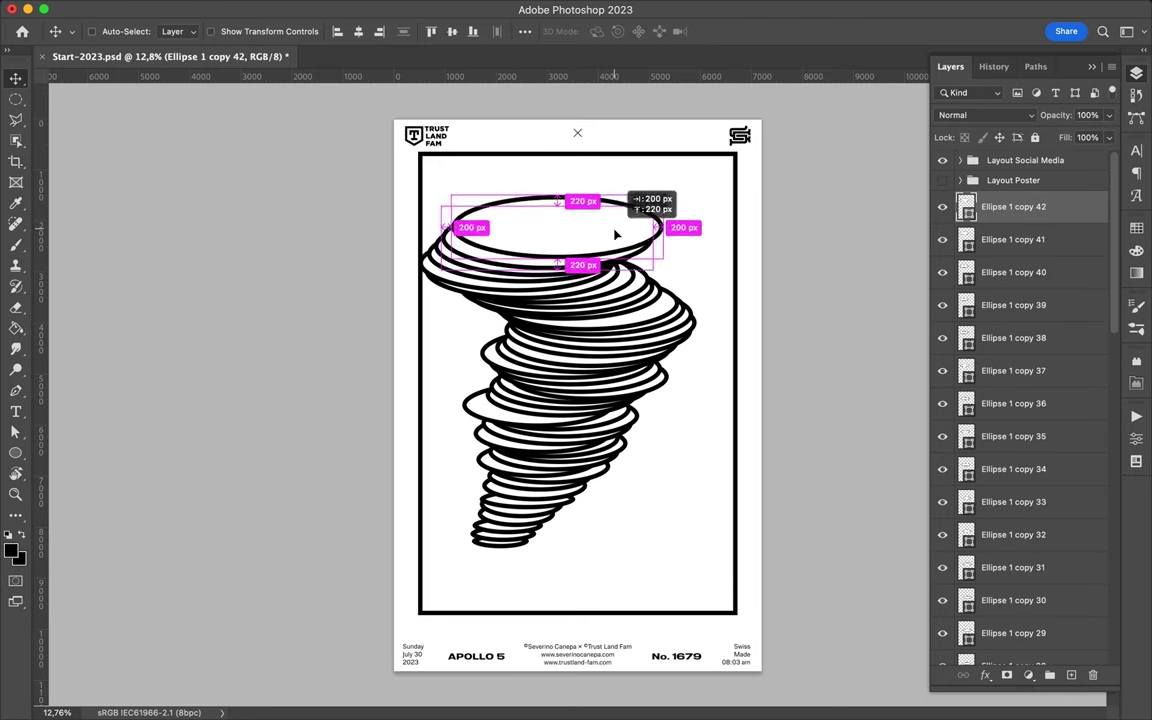
key(ctrl+t)
drag(656, 197, 663, 192)
key(Return)
alt+drag(630, 239, 650, 228)
key(ctrl+t)
mouse_move(694, 188)
mouse_down()
mouse_move(674, 221)
mouse_move(681, 213)
mouse_up()
key(Return)
Tilt copy 47, add copies up to 52 at the top, and rasterize the top ellipses
key(ctrl+t)
drag(481, 162, 476, 148)
key(Return)
mouse_move(590, 192)
alt+mouse_down()
mouse_move(568, 141)
mouse_move(587, 169)
mouse_move(612, 159)
alt+mouse_up()
ctrl+drag(463, 161, 525, 215)
right_click(1013, 210)
click(913, 541)
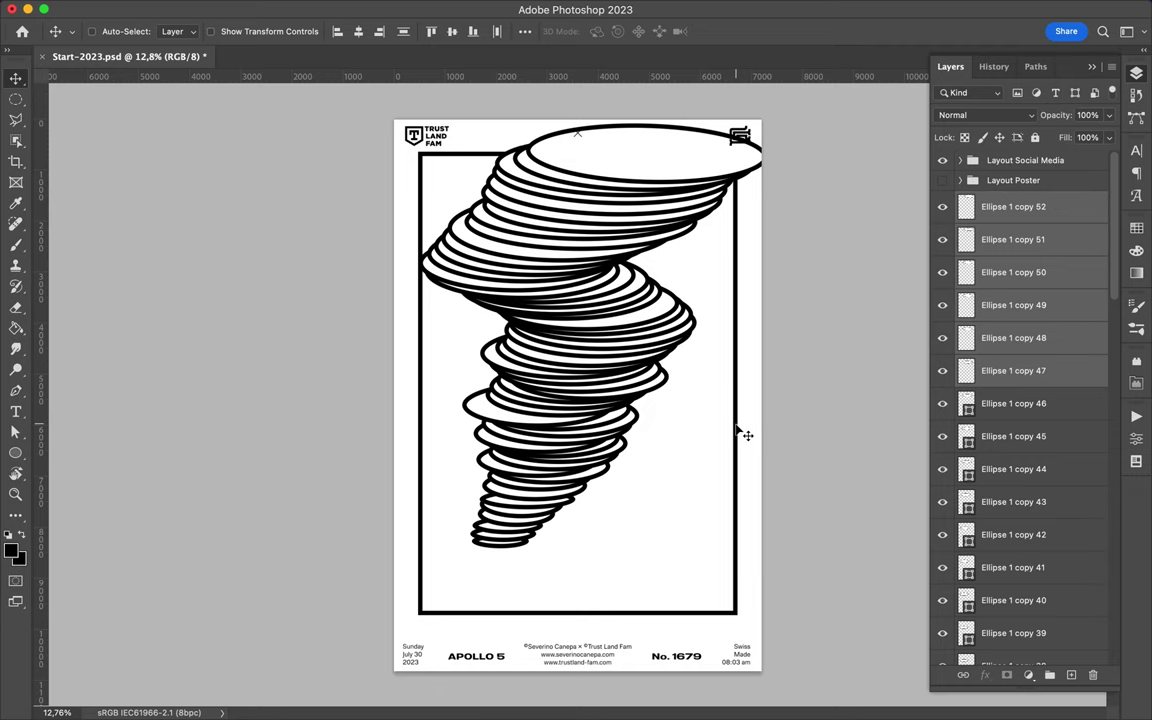
Discard the mask added to copy 52 and add two more ellipse copies at the top
scroll(1028, 530, down, 10)
scroll(960, 496, up, 10)
click(1040, 206)
click(1007, 676)
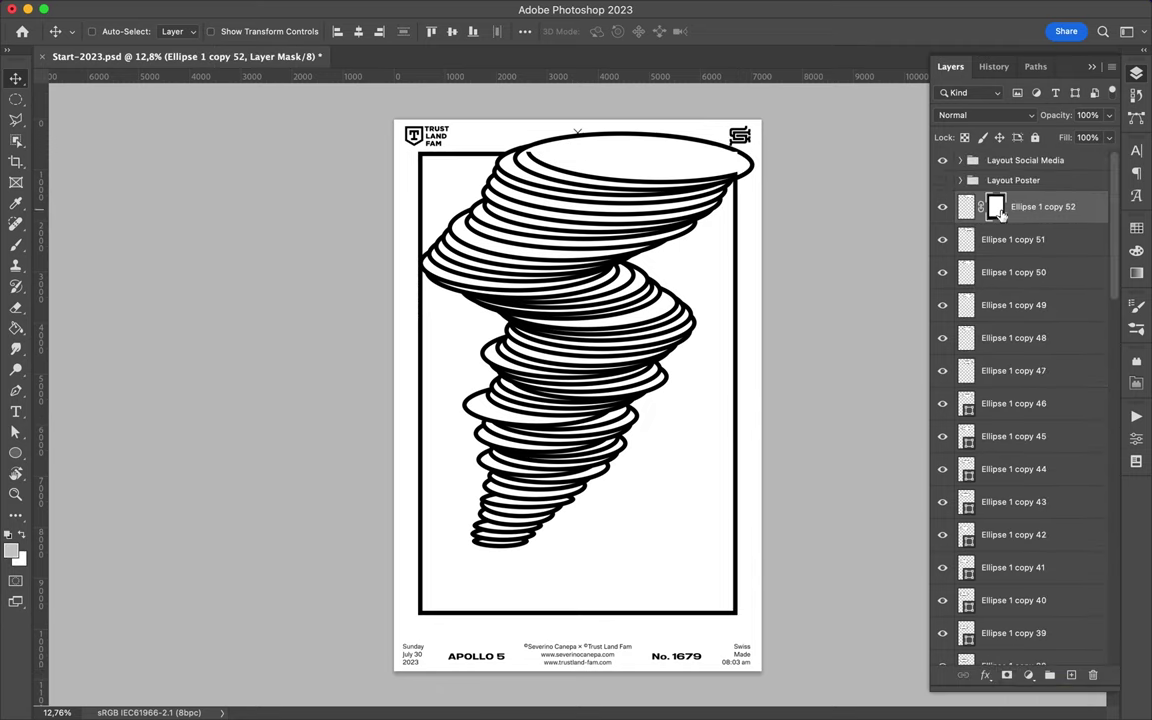
ctrl+click(995, 206)
drag(995, 206, 826, 328)
key(ctrl+d)
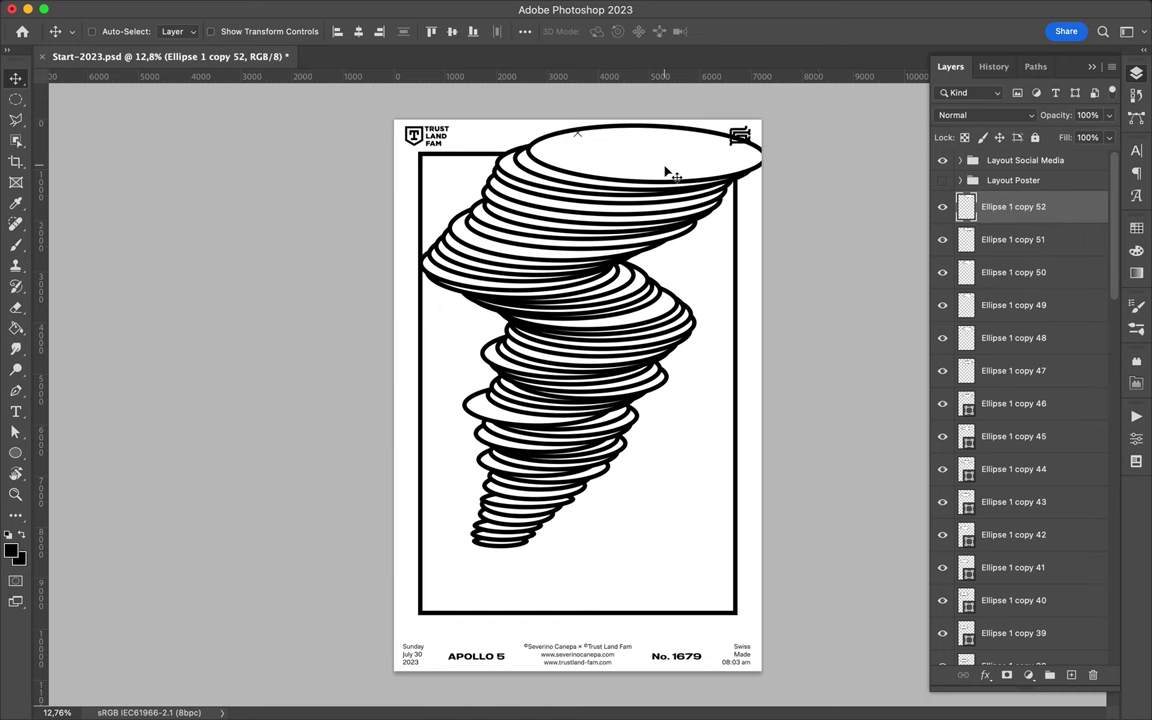
drag(668, 175, 690, 155)
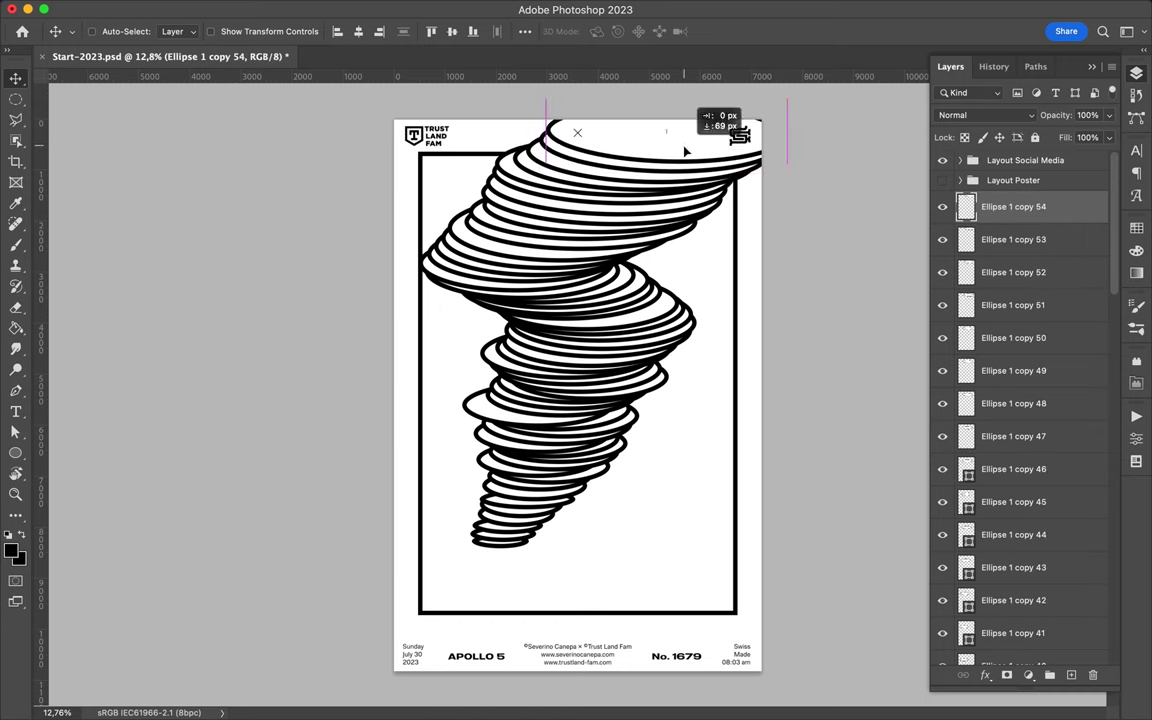
Add smaller ellipse copies curling lower along the tornado's tail
scroll(577, 395, up, 3)
scroll(533, 513, up, 3)
mouse_move(440, 548)
mouse_down()
mouse_move(478, 573)
mouse_move(446, 592)
mouse_move(466, 620)
mouse_up()
key(ctrl+t)
key(Return)
scroll(1047, 553, down, 2)
drag(432, 572, 465, 612)
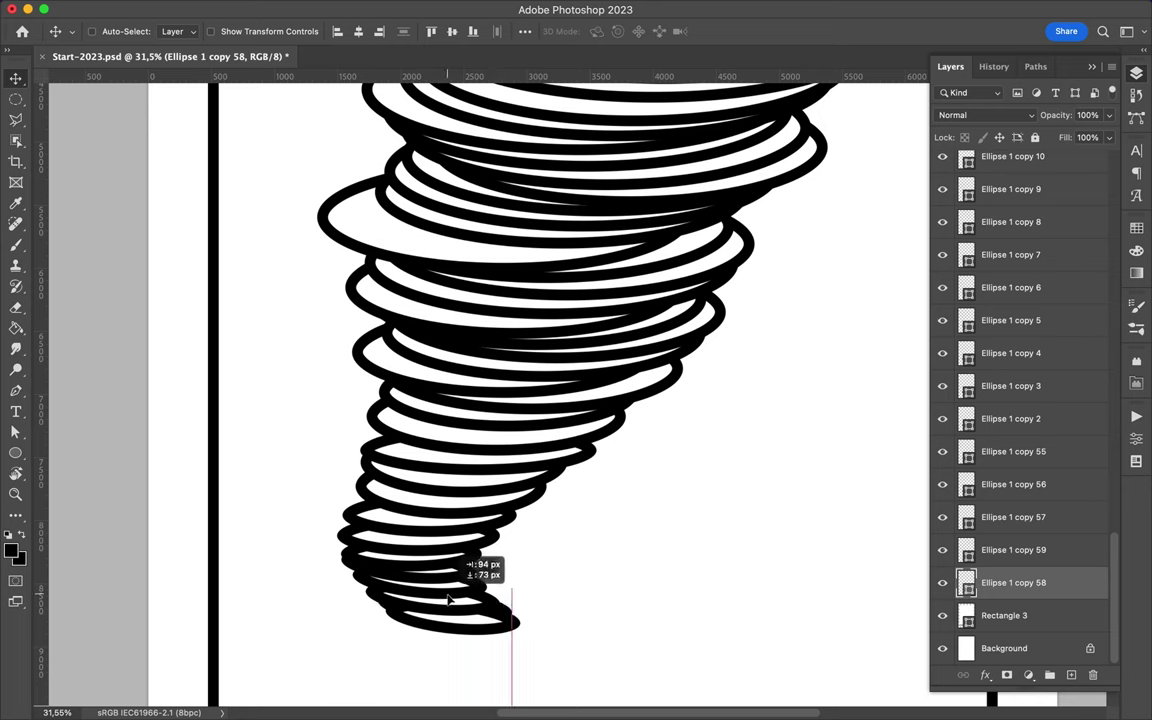
drag(424, 630, 458, 607)
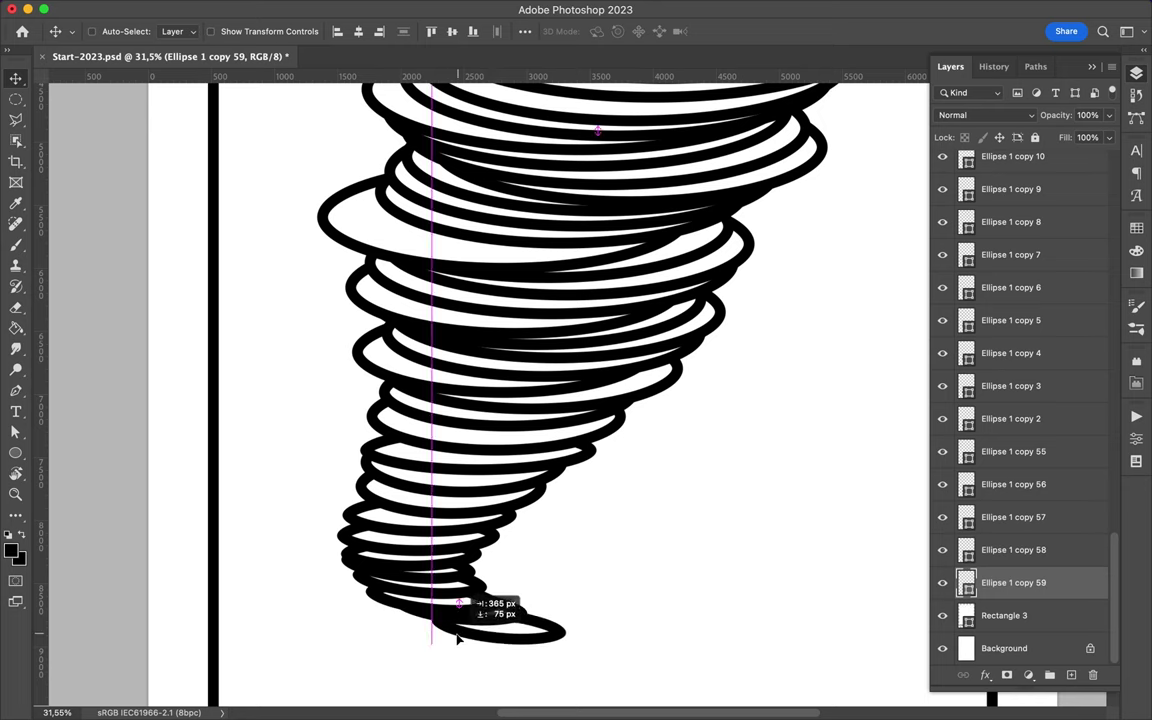
Shrink the lowest tail ellipse to about 89% and fit the whole poster in view
key(ctrl+t)
drag(553, 628, 540, 628)
key(Return)
key(ctrl+0)
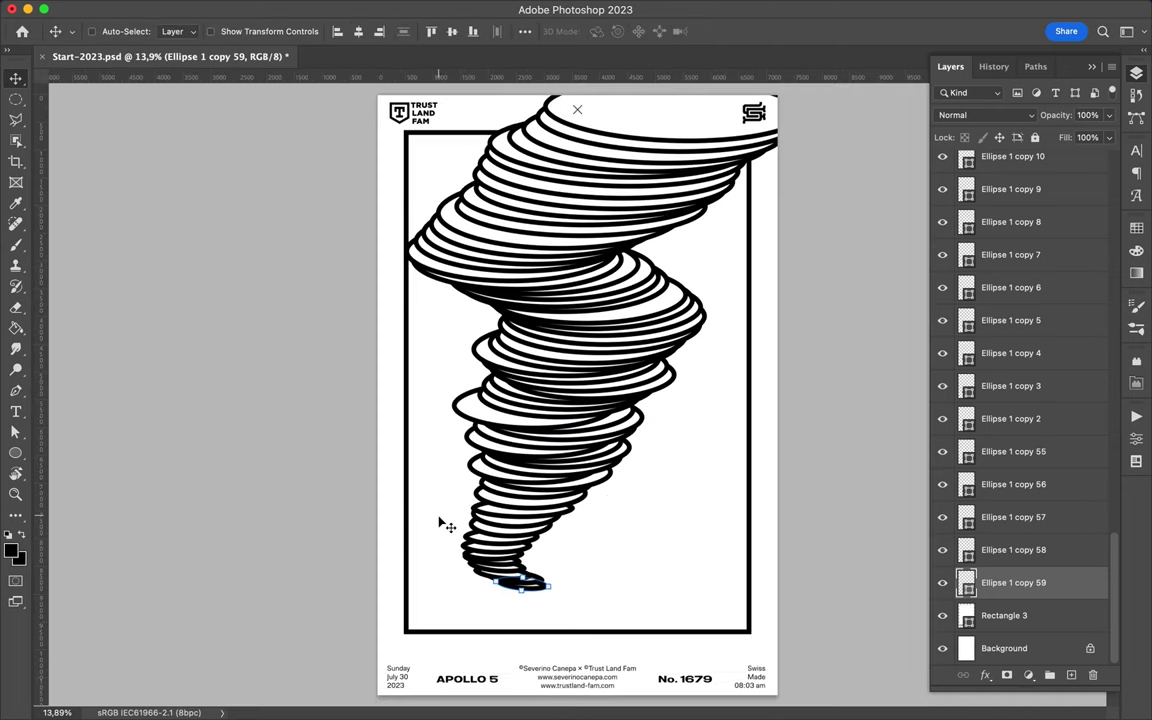
key(p)
click(405, 492)
Finish the horizontal horizon line and move its layer beneath the tornado ellipses
click(750, 494)
key(v)
drag(996, 582, 1000, 634)
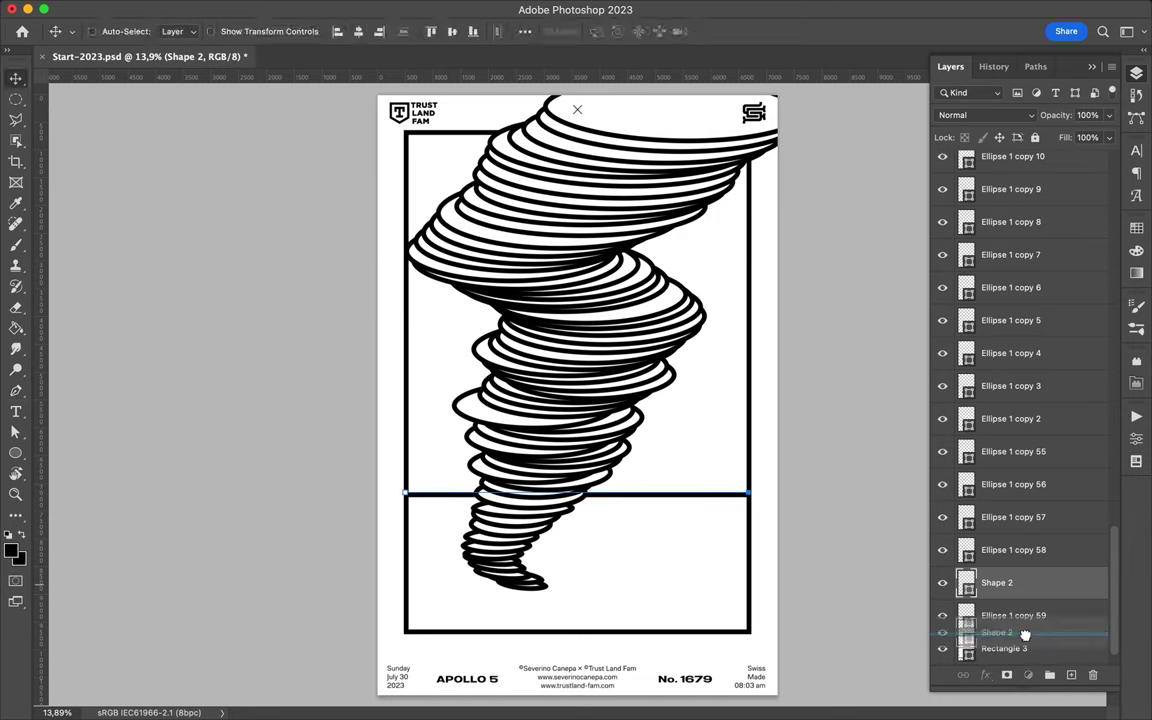
key(a)
key(v)
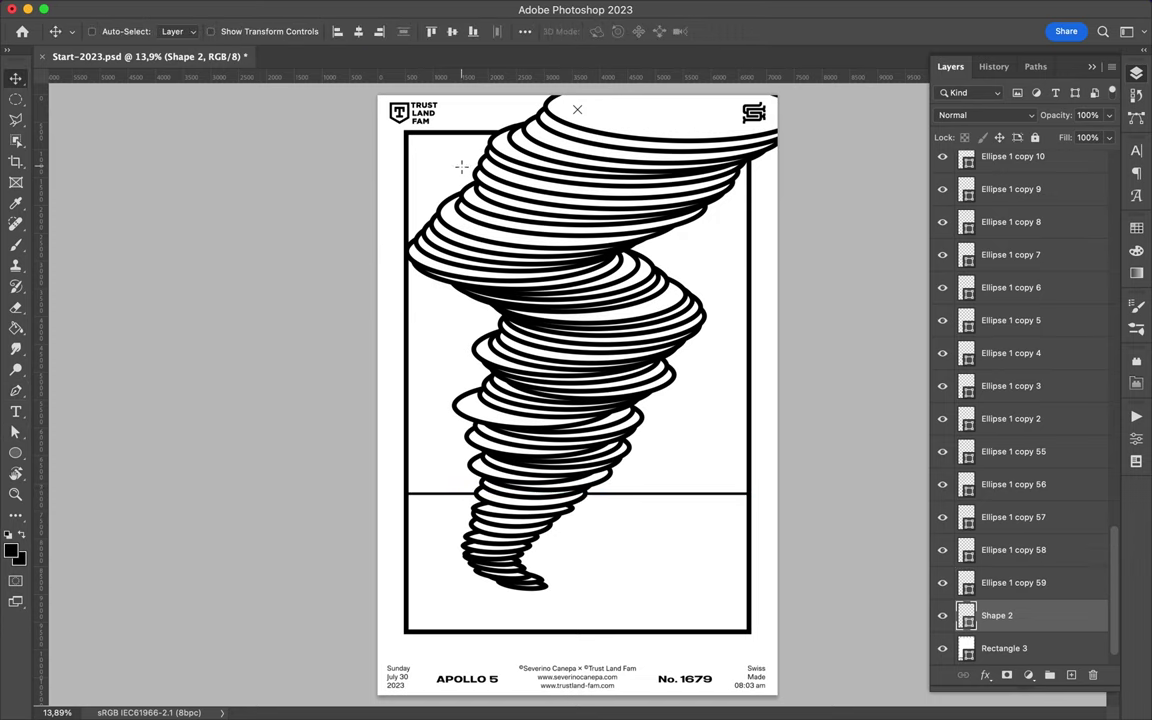
Draw Rectangle 4 over the frame with a light grey fill, placed below Rectangle 3
key(m)
key(u)
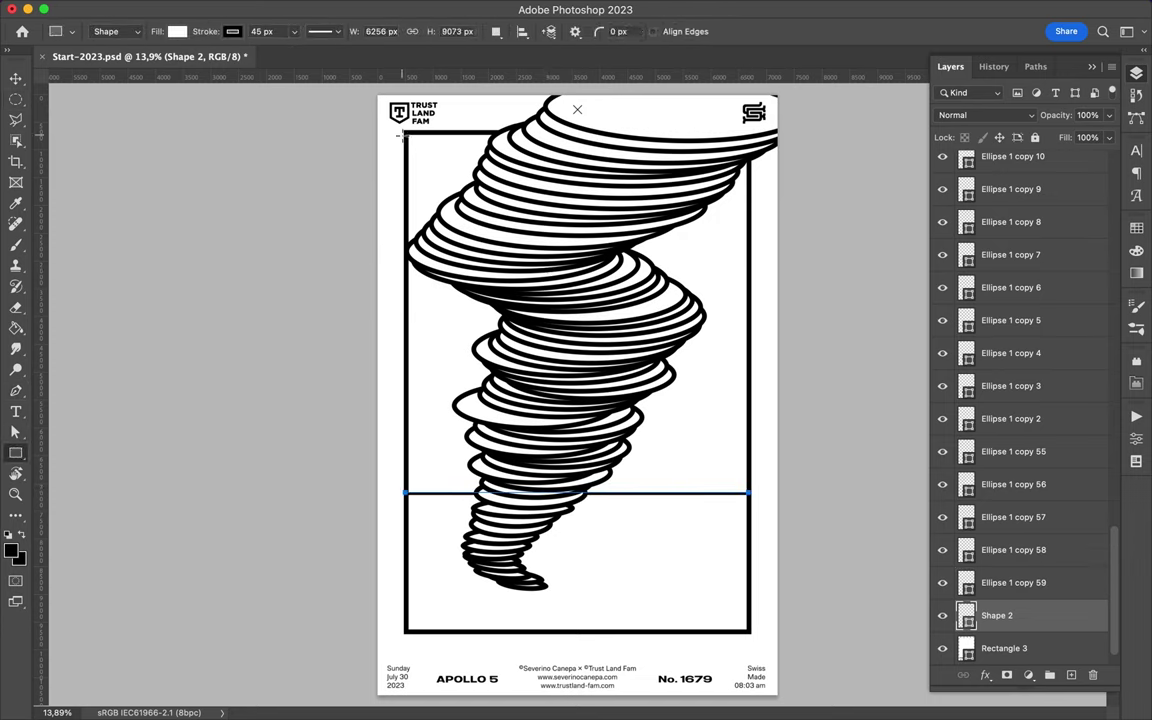
drag(404, 133, 741, 484)
click(232, 31)
click(275, 65)
click(818, 62)
click(1136, 73)
mouse_move(1000, 495)
mouse_down()
mouse_move(1035, 595)
mouse_move(1024, 625)
mouse_up()
click(1040, 588)
Select the grey Rectangle 4 and confirm its fill colour in the colour picker
key(v)
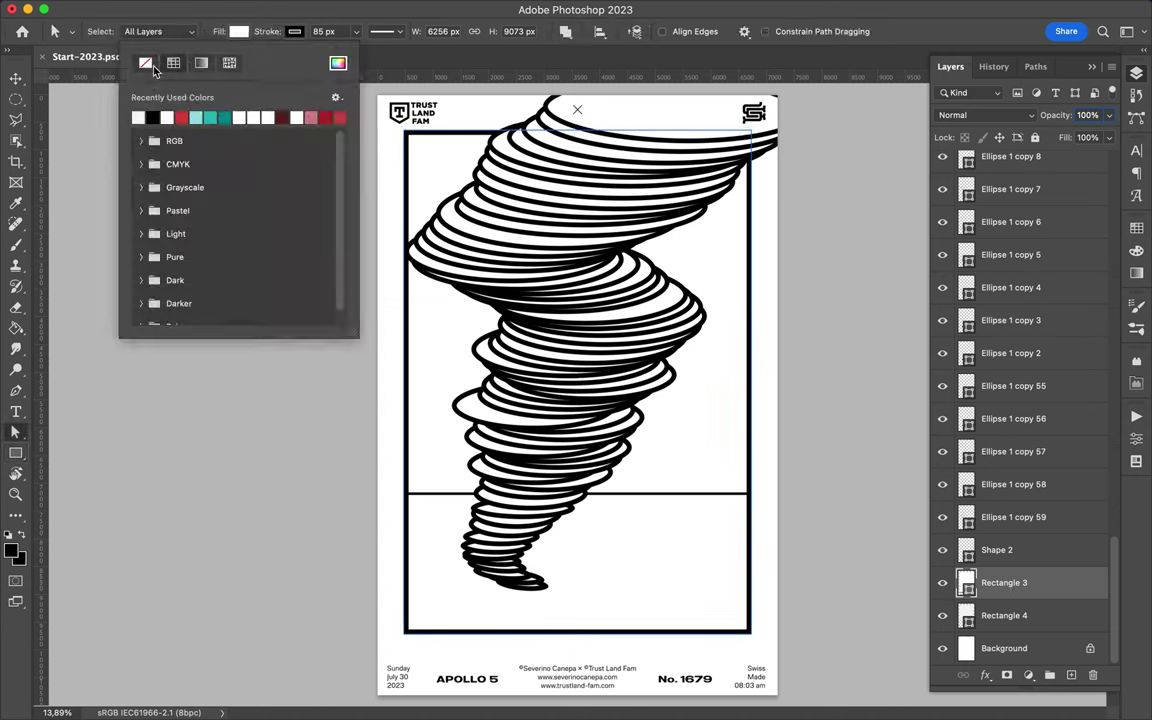
ctrl+click(710, 435)
key(a)
click(285, 31)
click(338, 63)
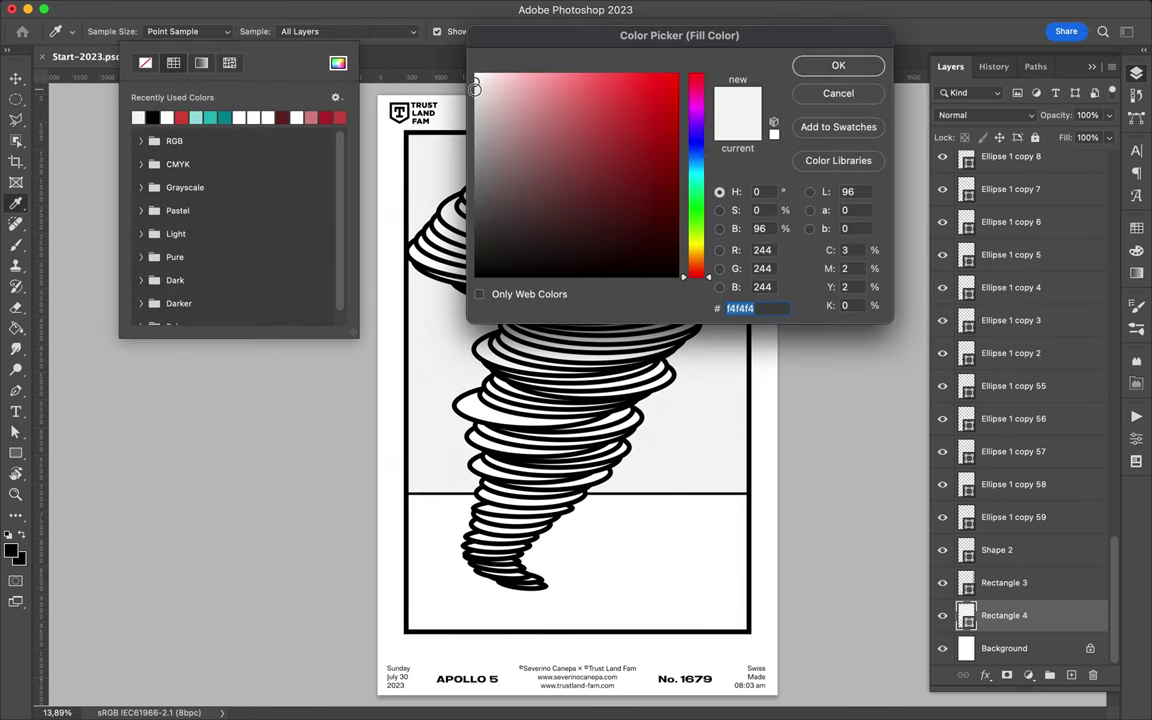
click(830, 66)
key(Escape)
key(v)
Nudge middle tornado ellipses, shifting a lower-middle copy left, then select the topmost ellipse
drag(453, 283, 435, 281)
ctrl+click(501, 412)
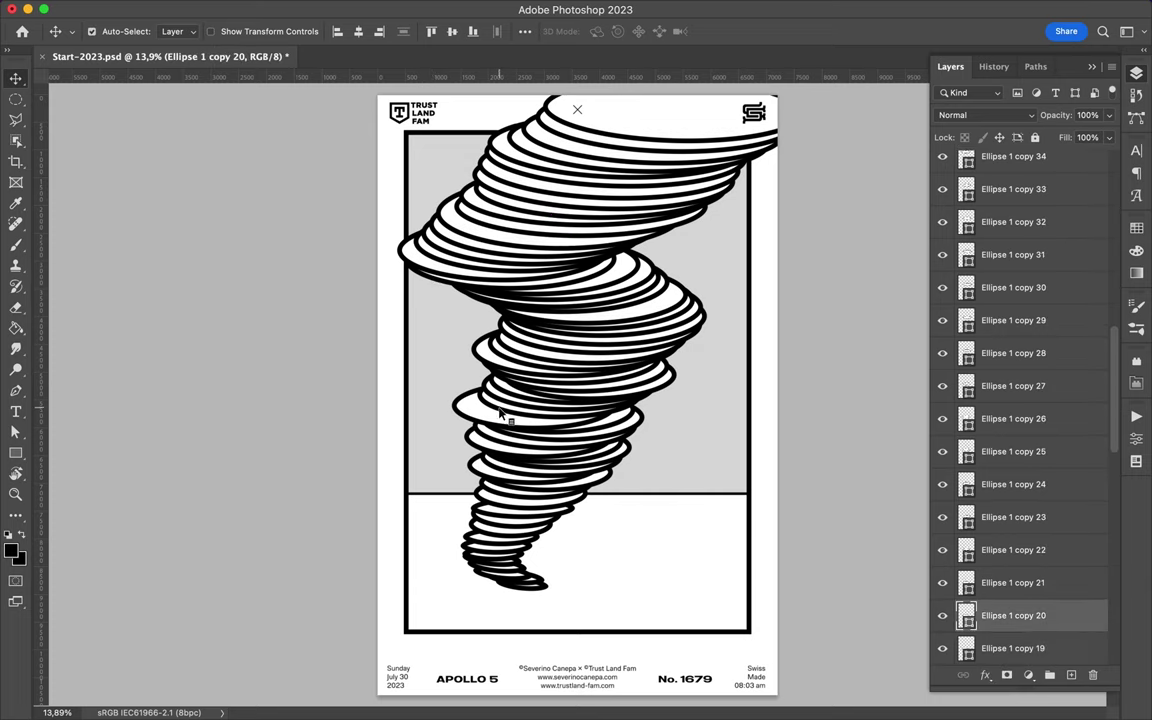
key(alt+bracketright)
key(alt+bracketright)
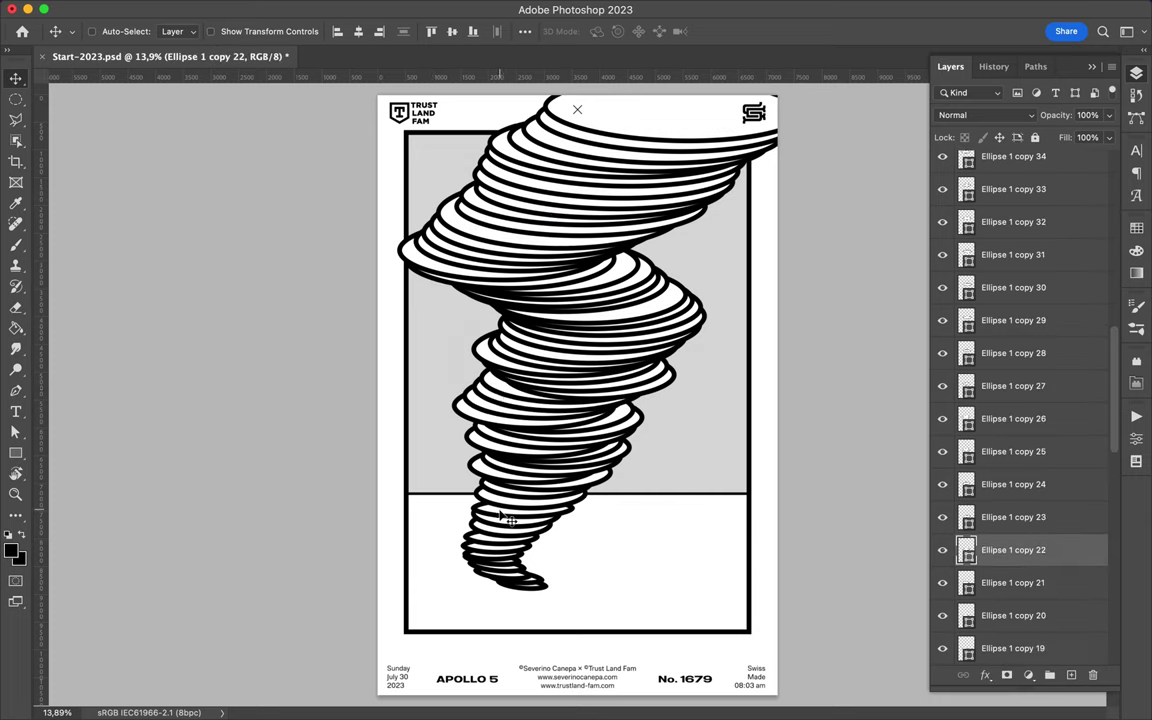
ctrl+click(630, 457)
mouse_move(630, 457)
mouse_down()
mouse_move(625, 425)
mouse_move(537, 455)
mouse_up()
key(alt+bracketright)
ctrl+click(713, 128)
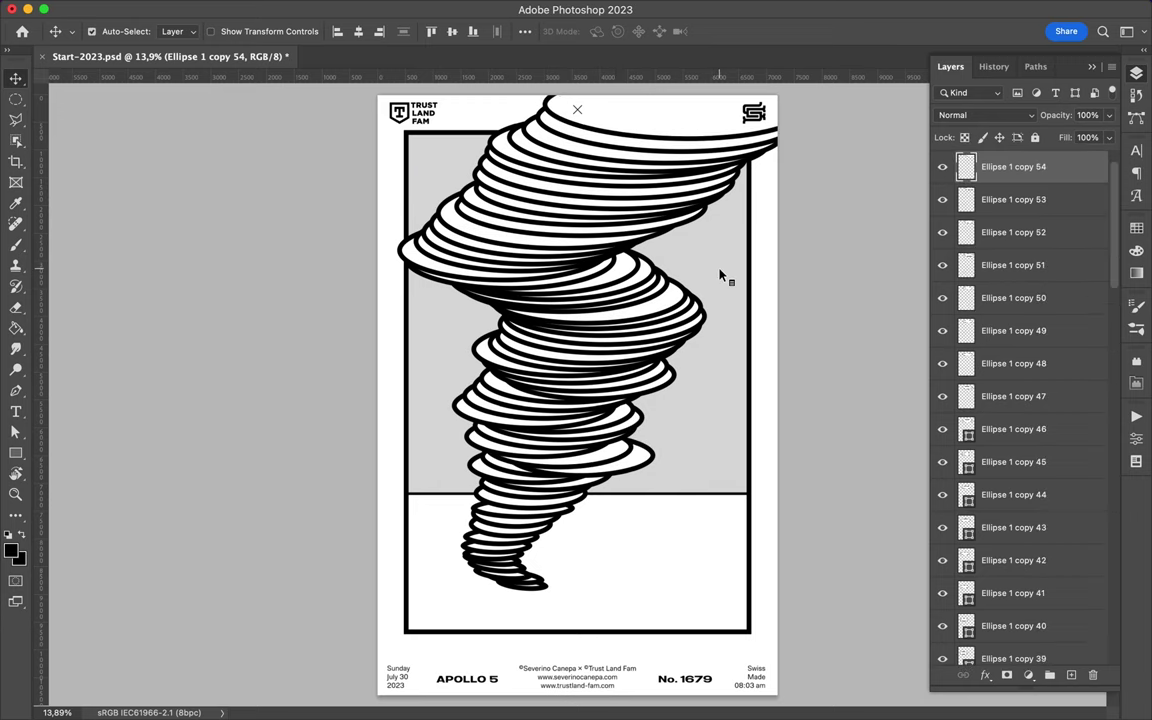
Draw a bright green circle and move it into the sky right of the tornado
key(u)
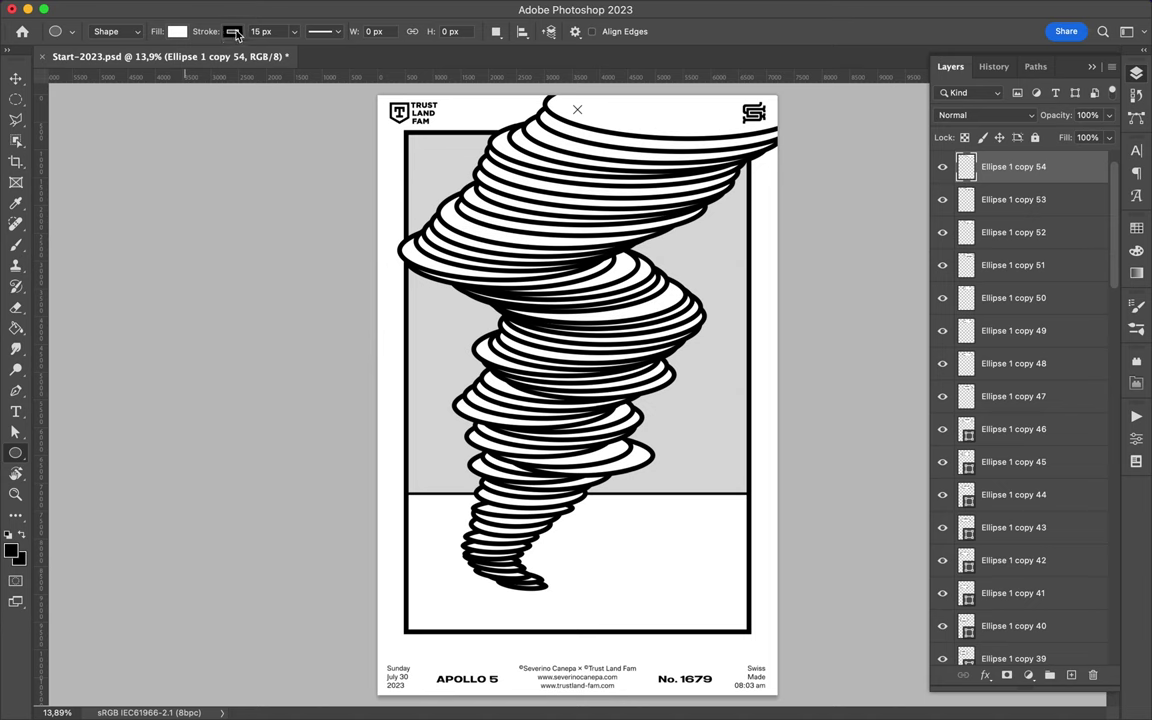
scroll(1060, 600, up, 1)
click(1071, 675)
click(177, 31)
click(275, 63)
click(655, 104)
key(Return)
drag(424, 149, 459, 184)
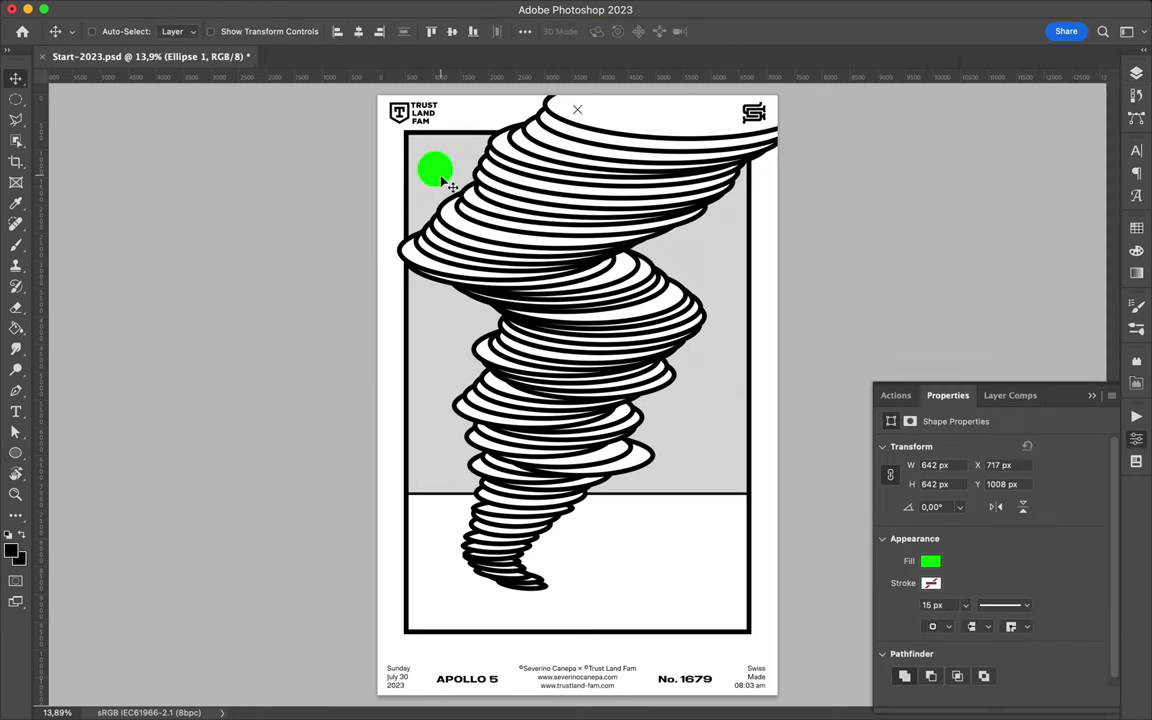
drag(711, 264, 713, 266)
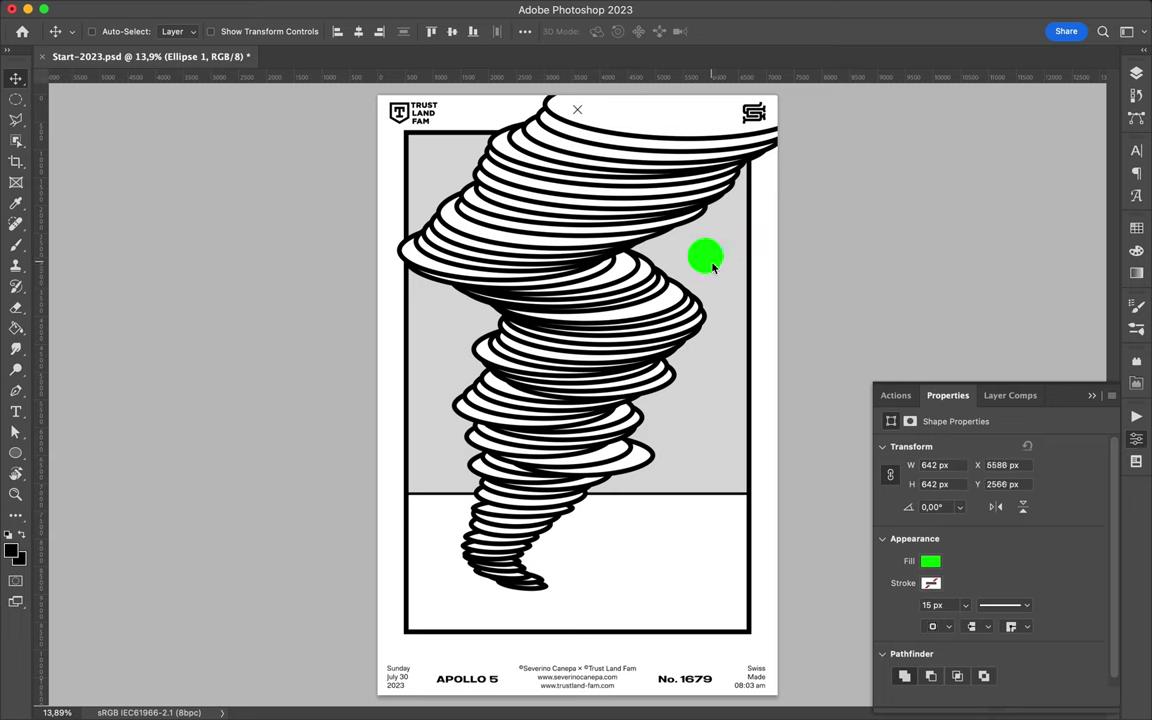
Select empty Layer 1 for brushing, shrink the brush to about 67 px, and raise smoothing
key(b)
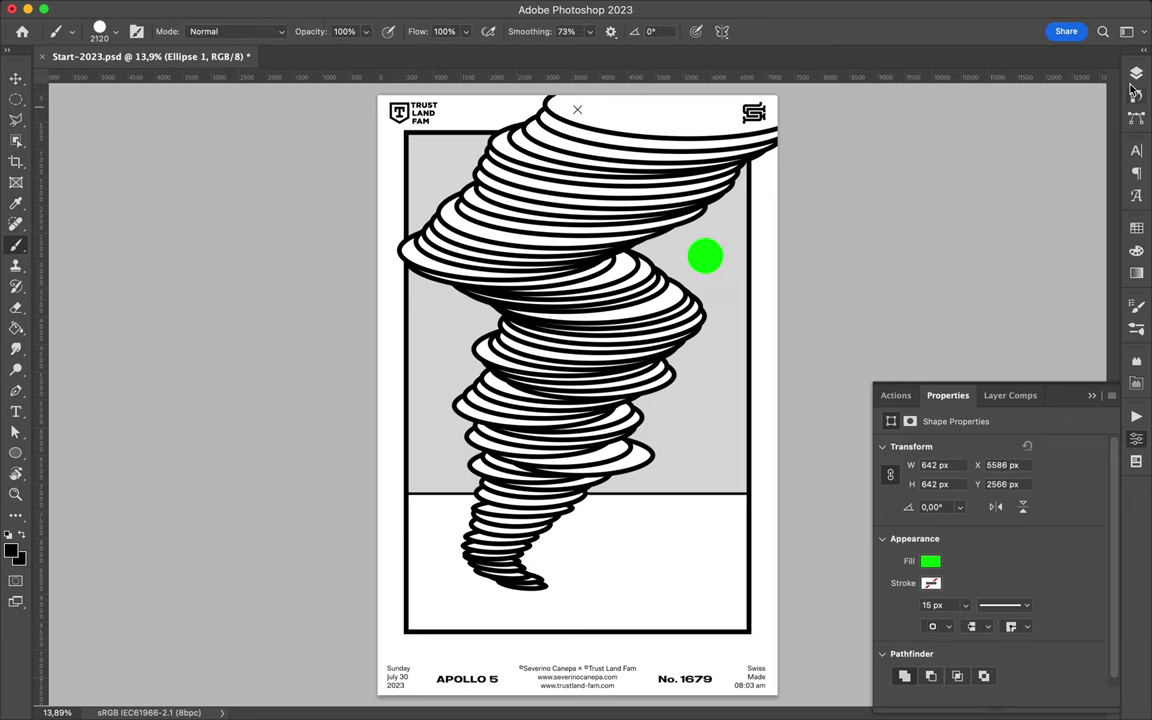
click(1136, 73)
scroll(1010, 400, down, 10)
click(995, 648)
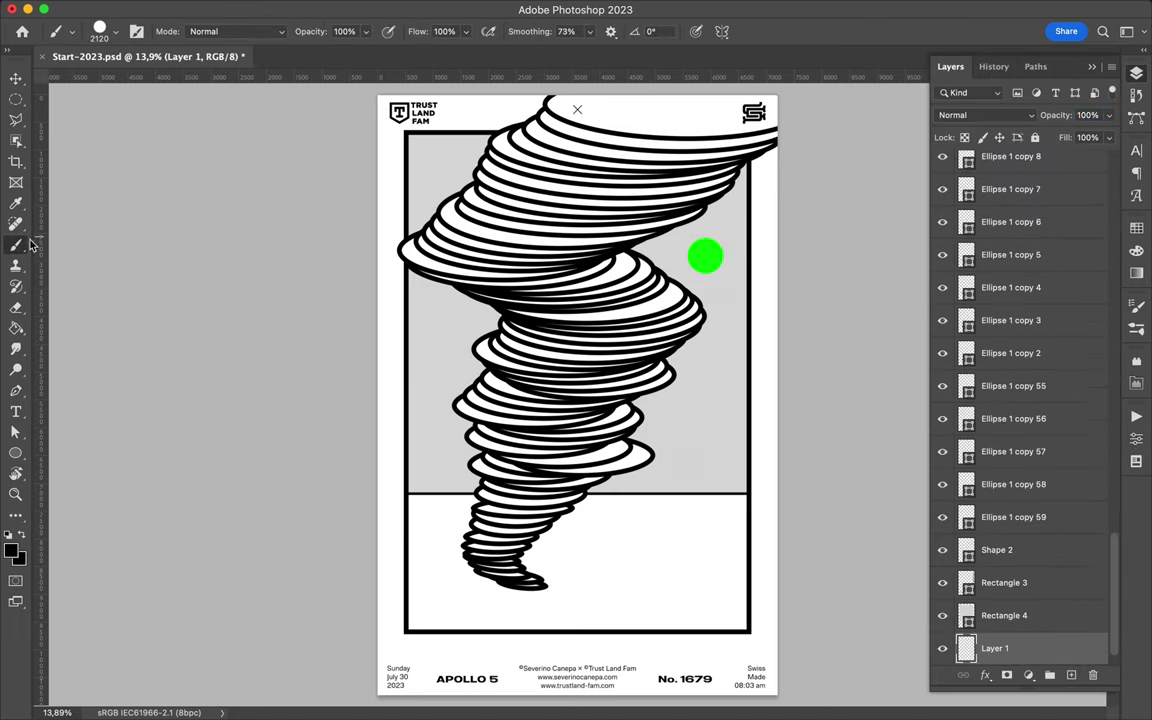
click(114, 31)
drag(175, 79, 124, 84)
drag(589, 31, 592, 53)
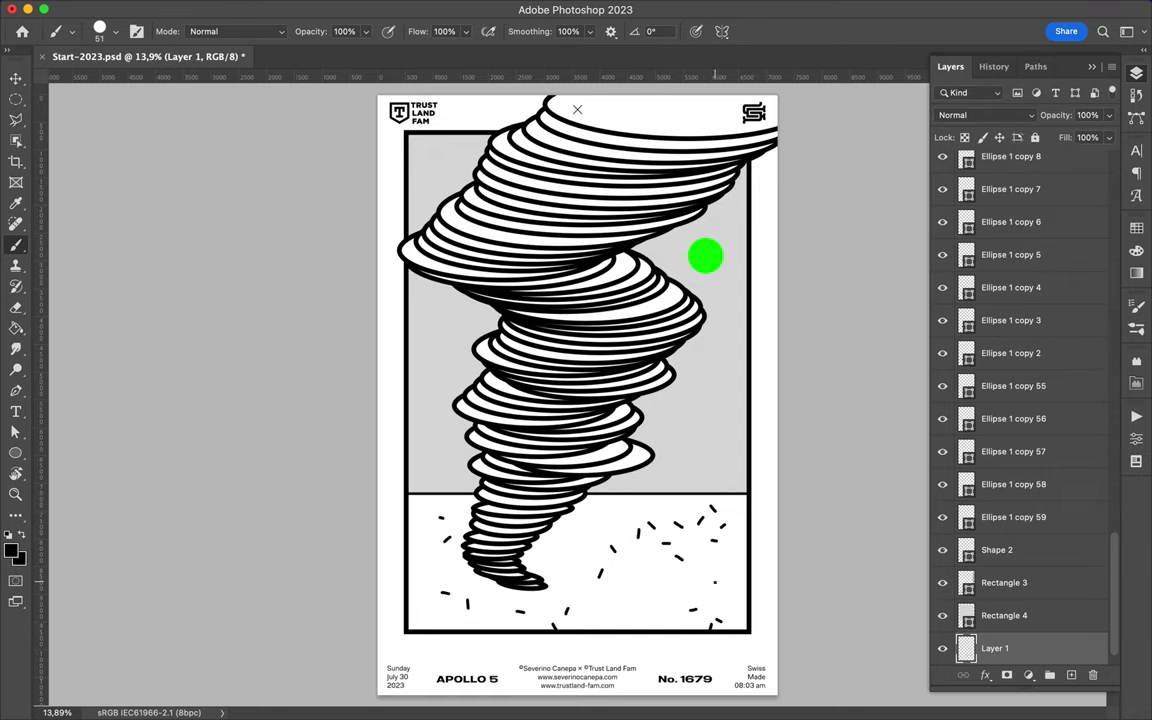
scroll(715, 582, up, 3)
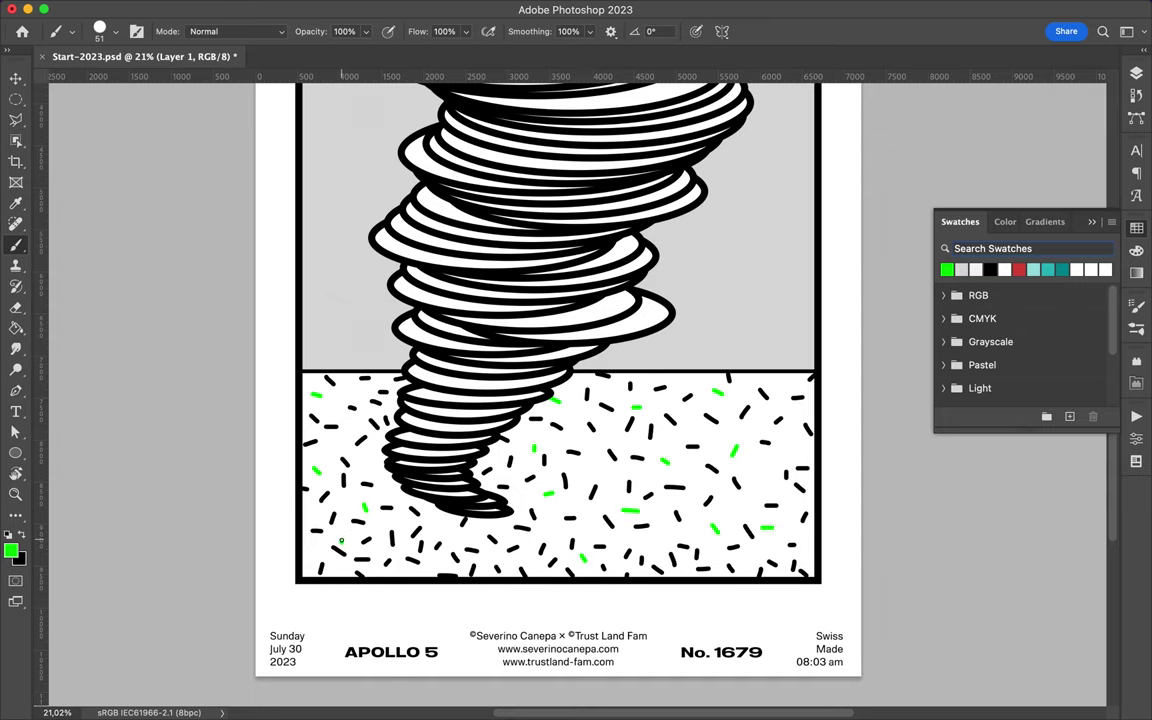
scroll(798, 385, up, 5)
Fill an ellipse in the middle of the tornado bright green
key(v)
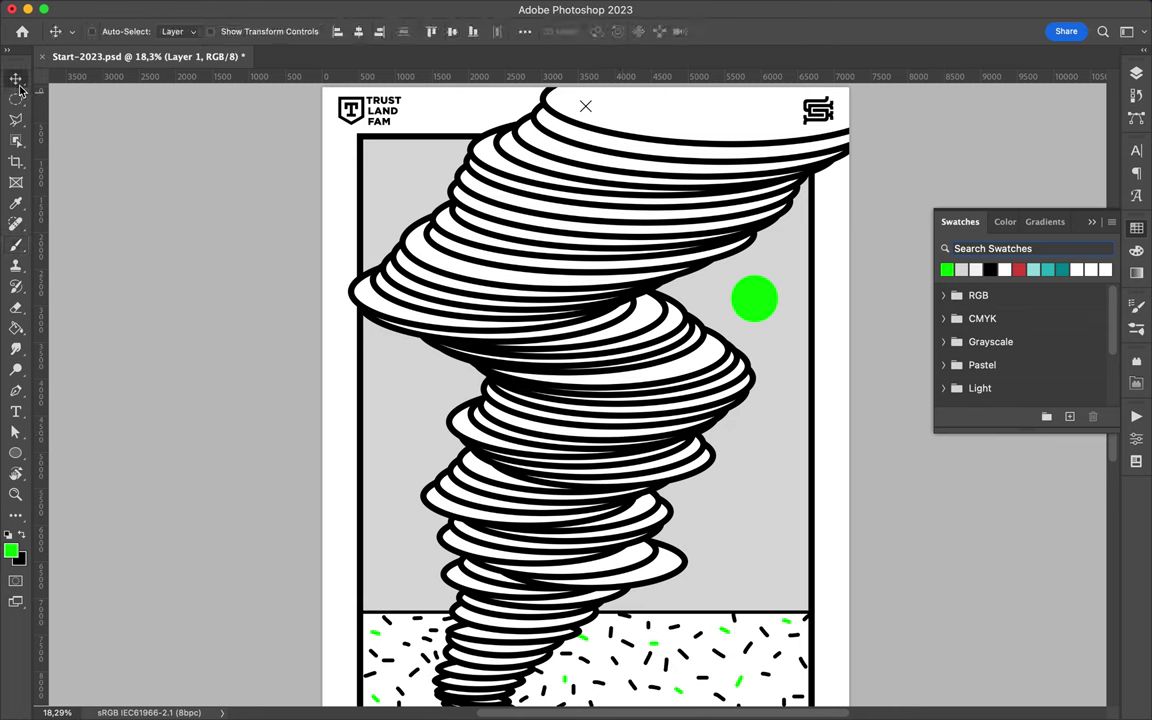
key(a)
click(538, 398)
click(238, 31)
click(137, 113)
click(445, 275)
Select a lower white ellipse and close its fill colour choices without changing it
key(v)
key(a)
click(238, 31)
click(470, 512)
key(v)
key(a)
click(238, 31)
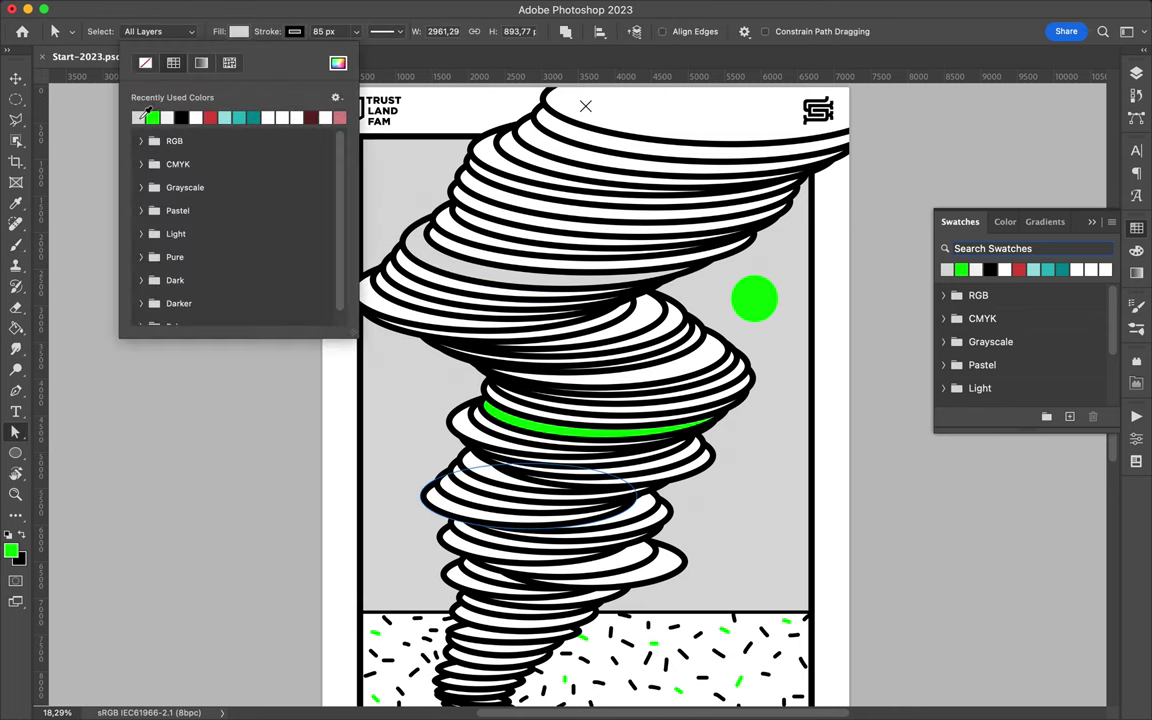
Fill another lower tornado ellipse light gray
key(v)
key(a)
click(483, 667)
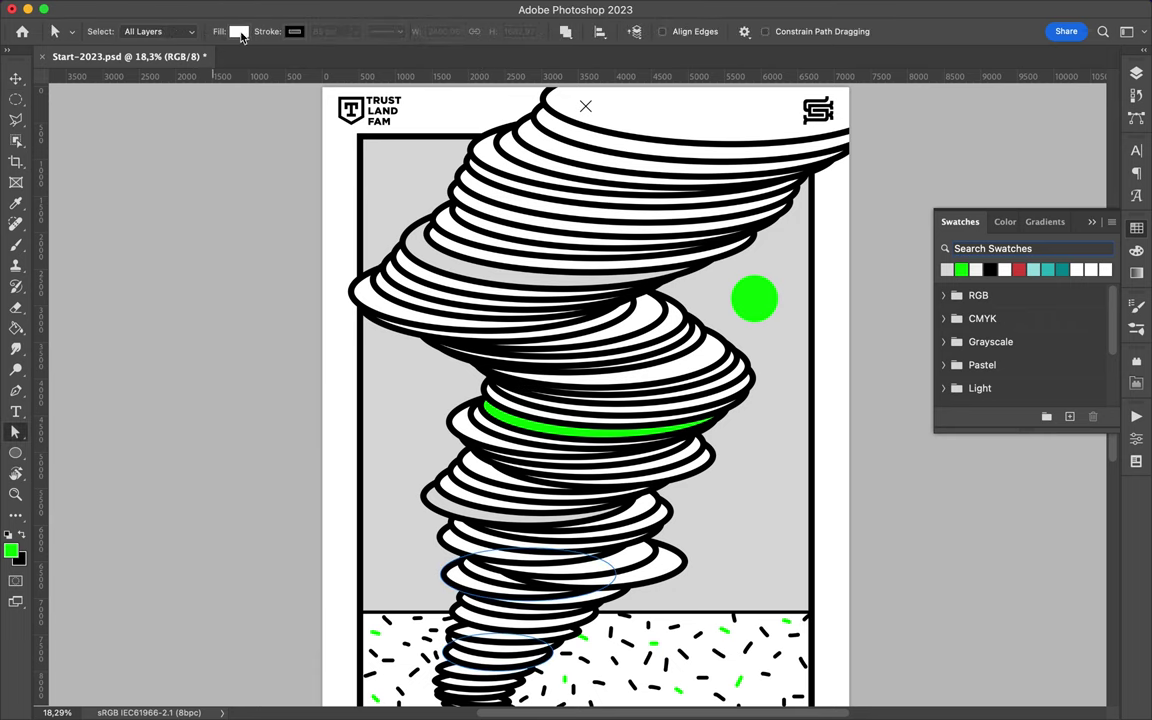
click(946, 269)
Fill the ellipse near the ground bright green, then deselect it
ctrl+click(478, 527)
click(238, 31)
click(140, 115)
ctrl+click(810, 322)
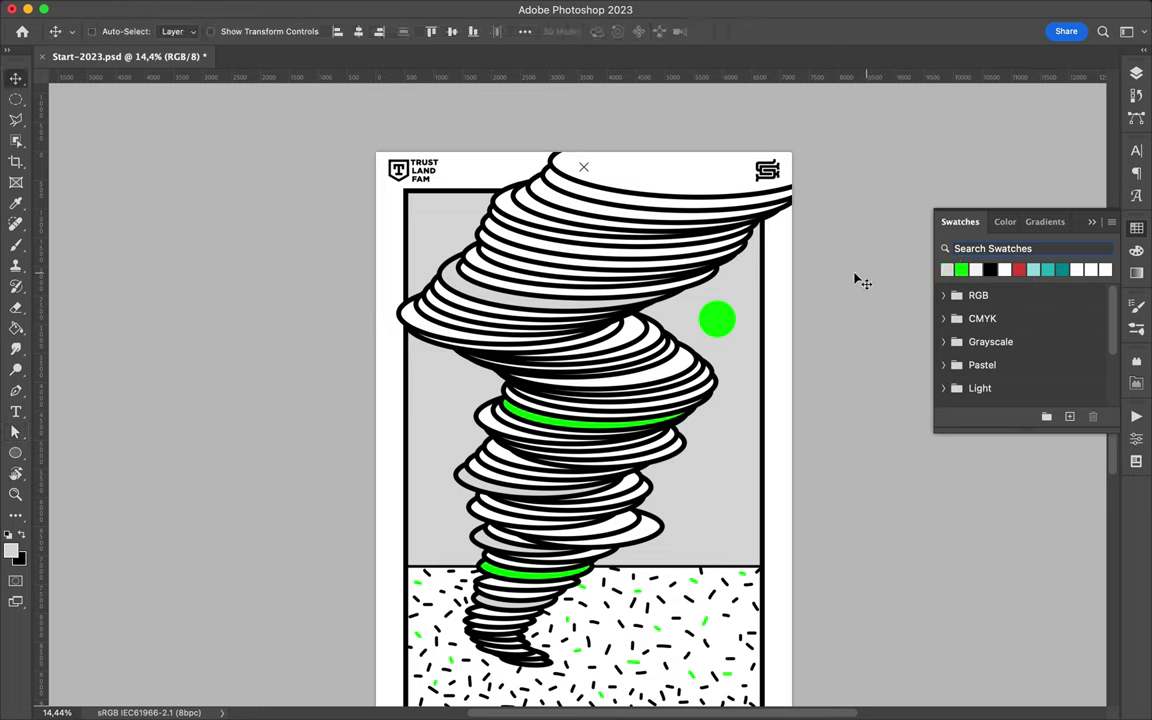
Select Ellipse 1 copy 50, the gray sky rectangle, and Ellipse 1 copy 48 in turn
ctrl+click(508, 212)
click(458, 192)
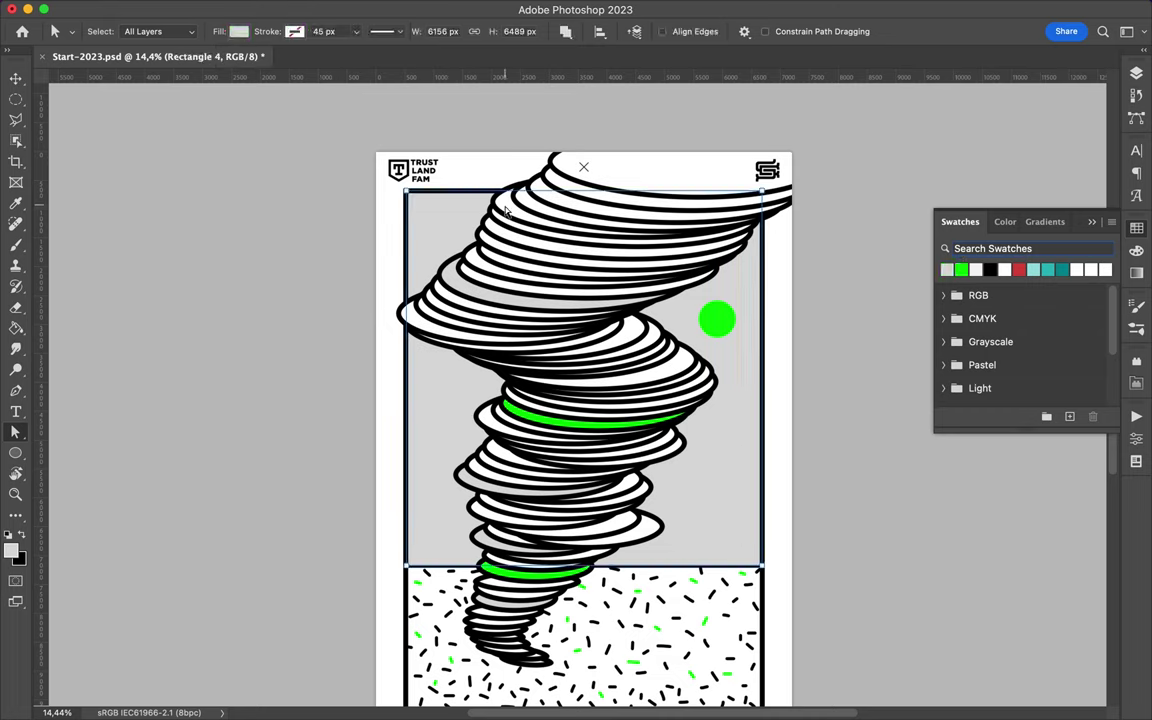
ctrl+click(462, 218)
Fit the whole poster in view and save the document
key(ctrl+minus)
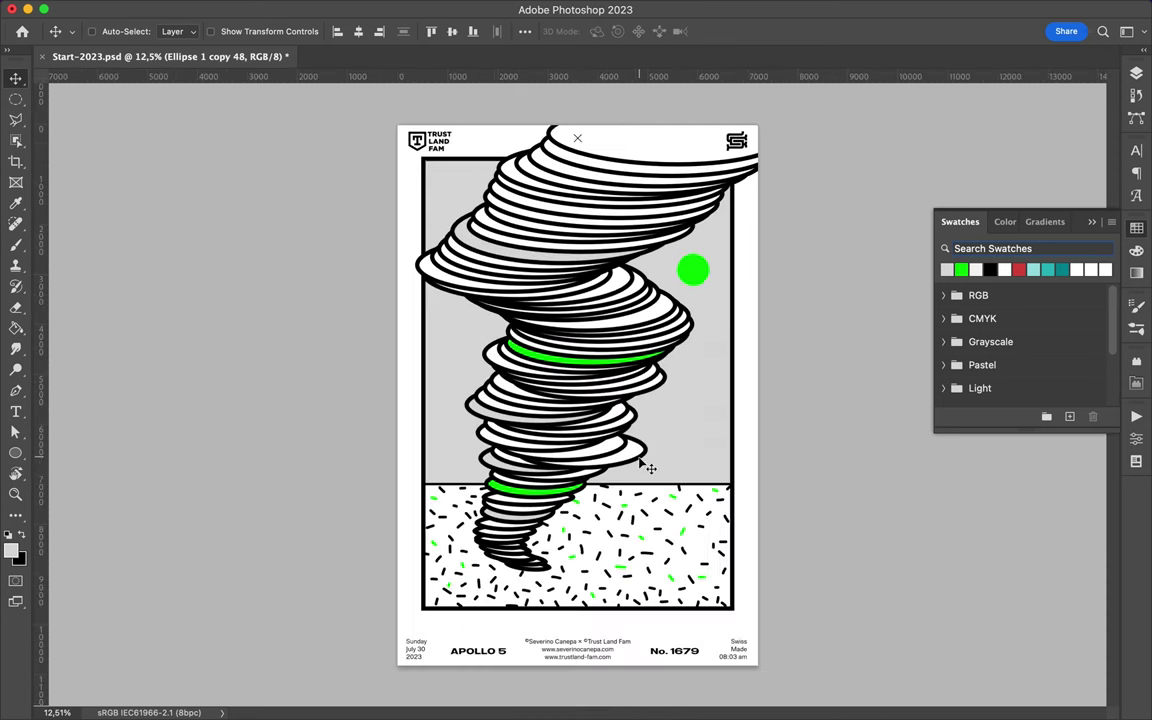
key(ctrl+s)
click(773, 9)
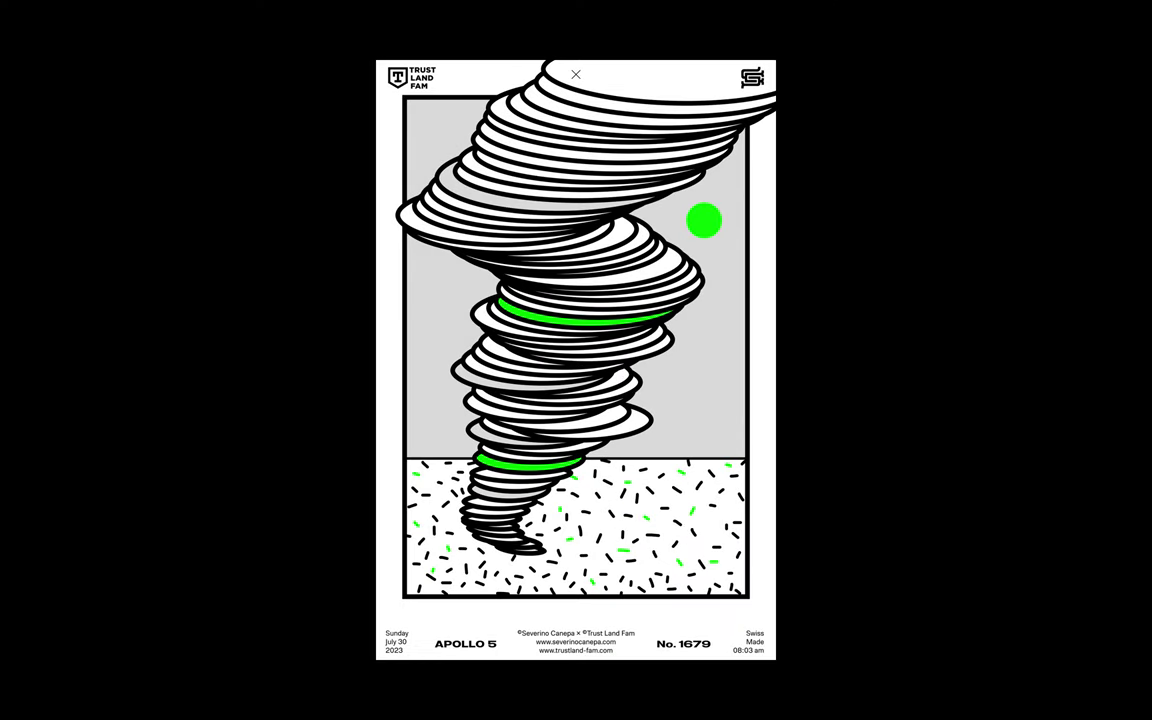